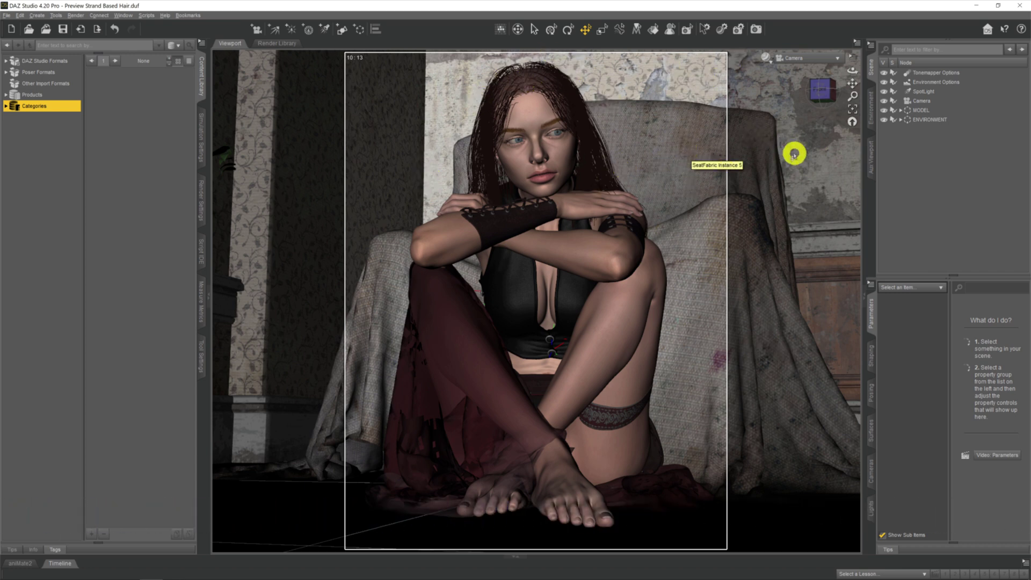
# Preview the viewport in NVIDIA Iray, then return it to the textured draw style.
pyautogui.click(692, 47)
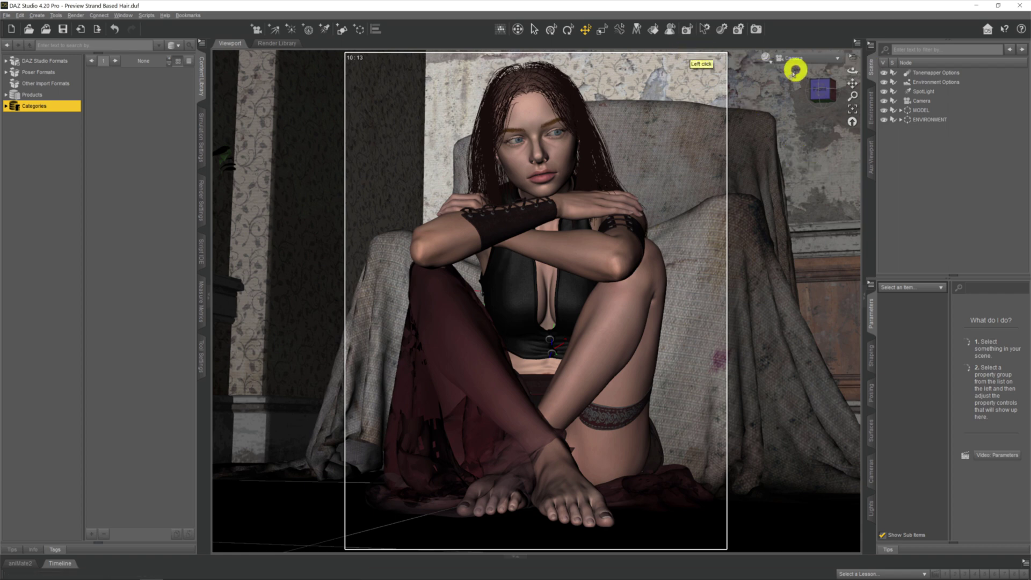
pyautogui.click(766, 58)
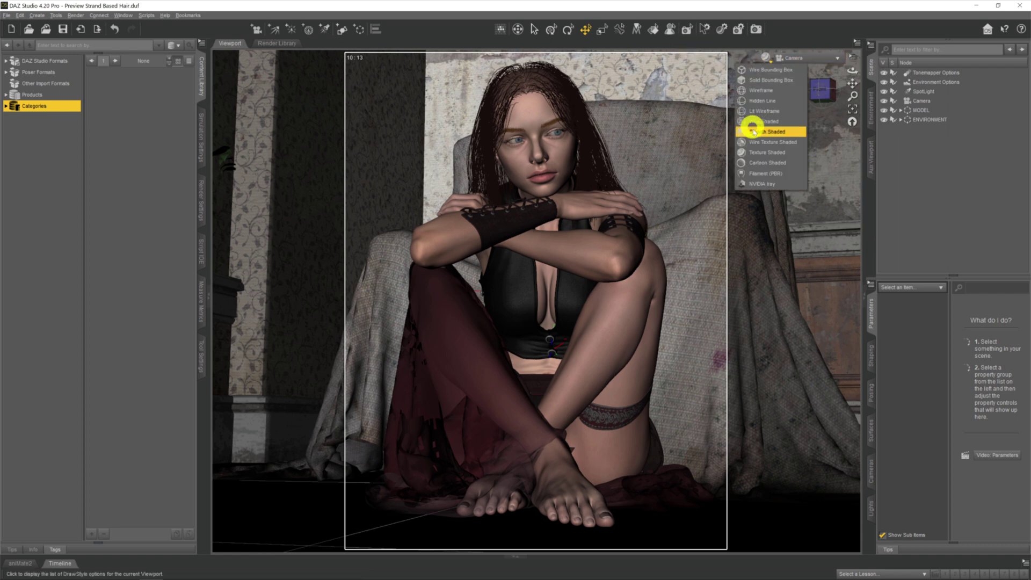
pyautogui.click(761, 185)
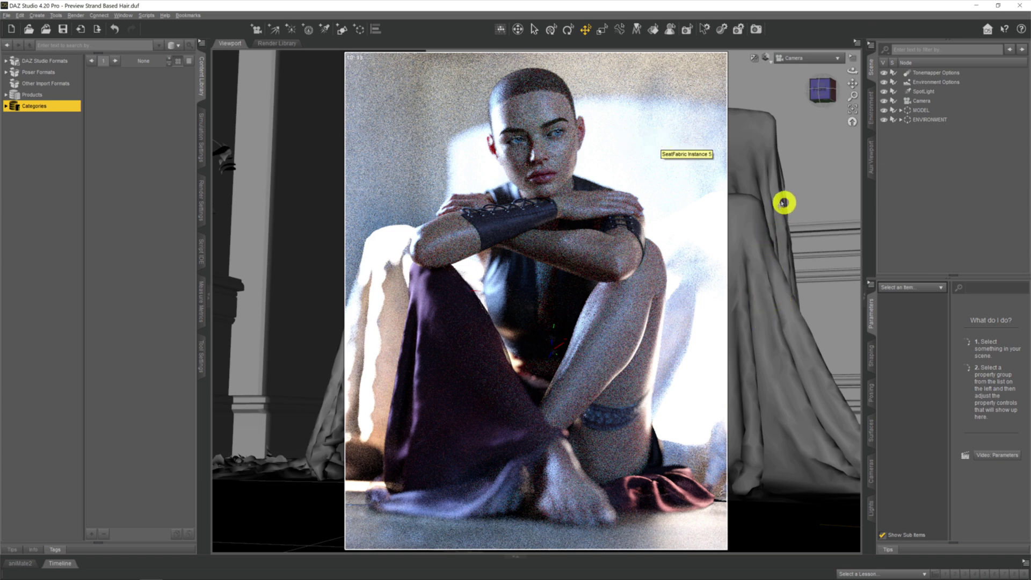
pyautogui.click(768, 64)
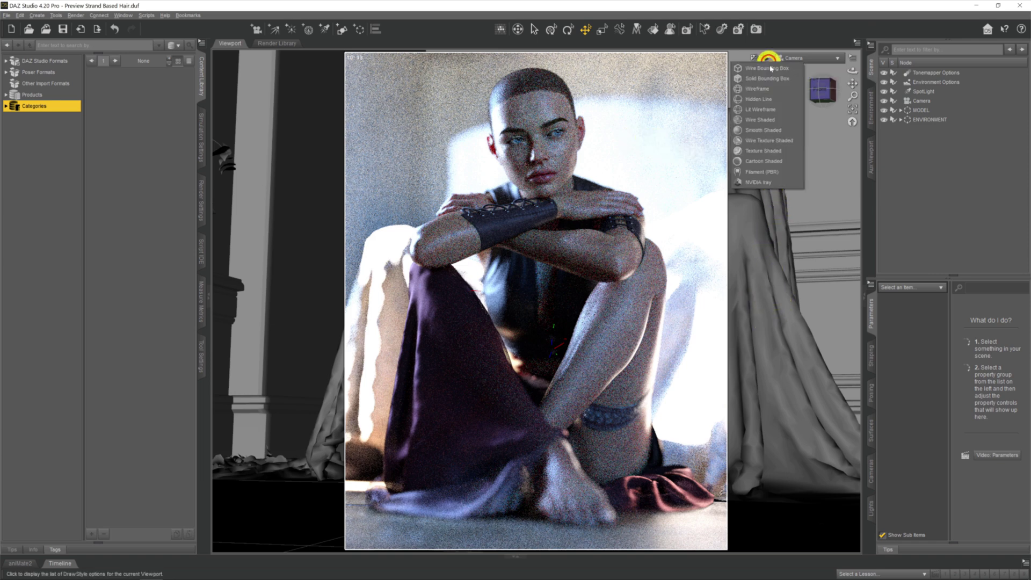
pyautogui.click(766, 143)
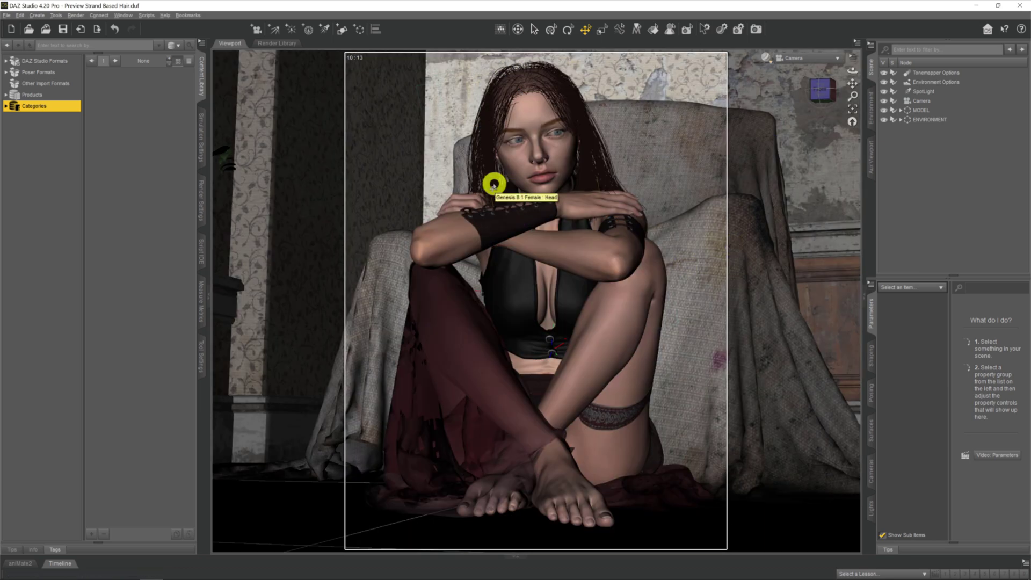
# Start a full render of the scene, then stop it and close the render window.
pyautogui.click(76, 15)
pyautogui.click(82, 27)
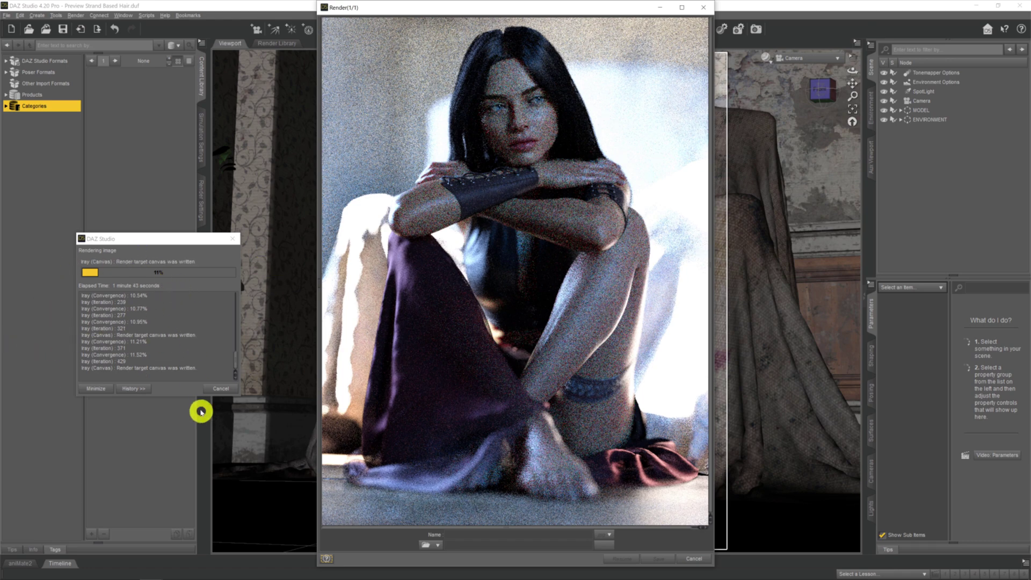
pyautogui.click(218, 389)
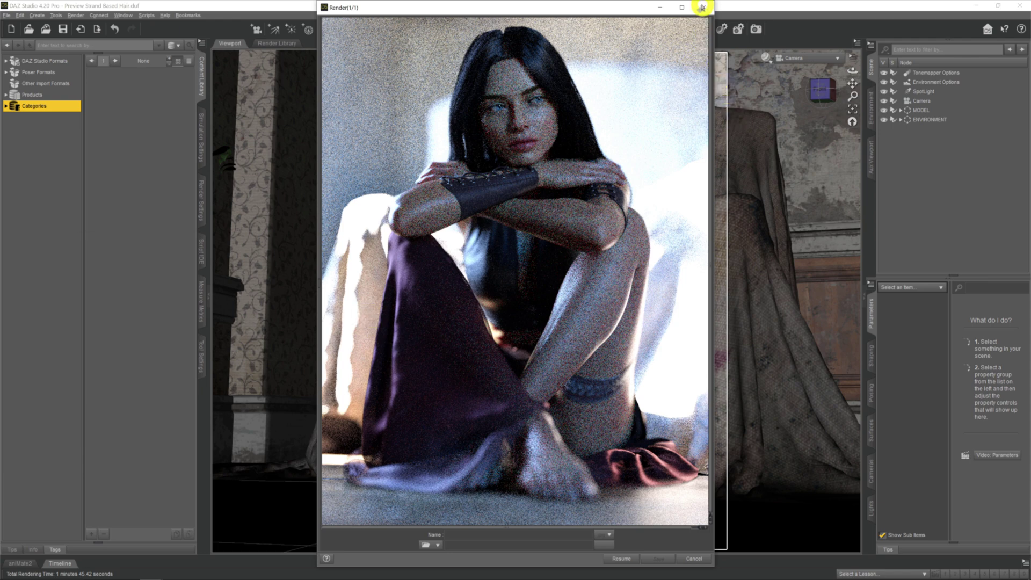
pyautogui.click(704, 7)
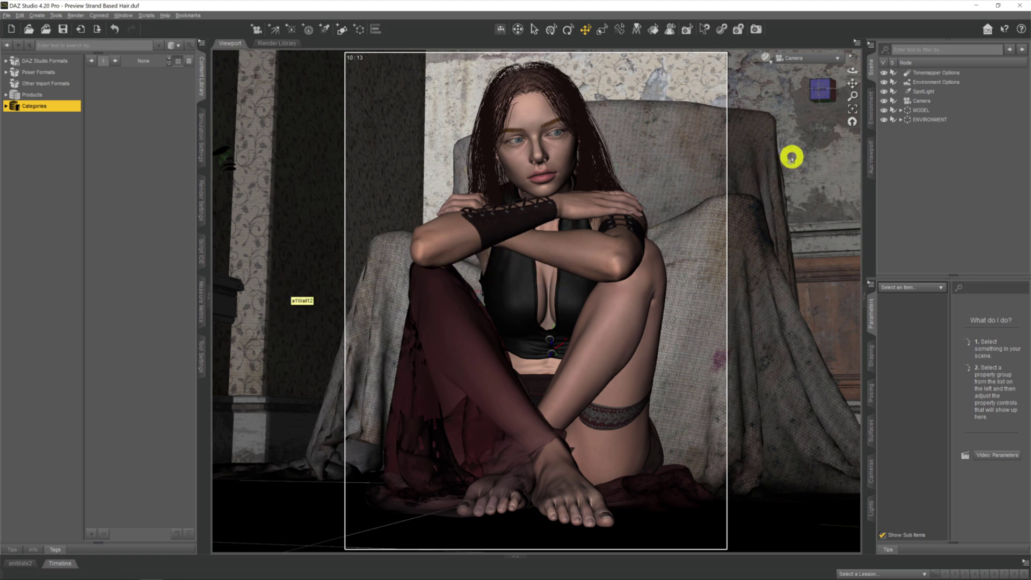
# Select the Kensington Hair Cap under MODEL and show its General > Simulation parameters.
pyautogui.click(915, 110)
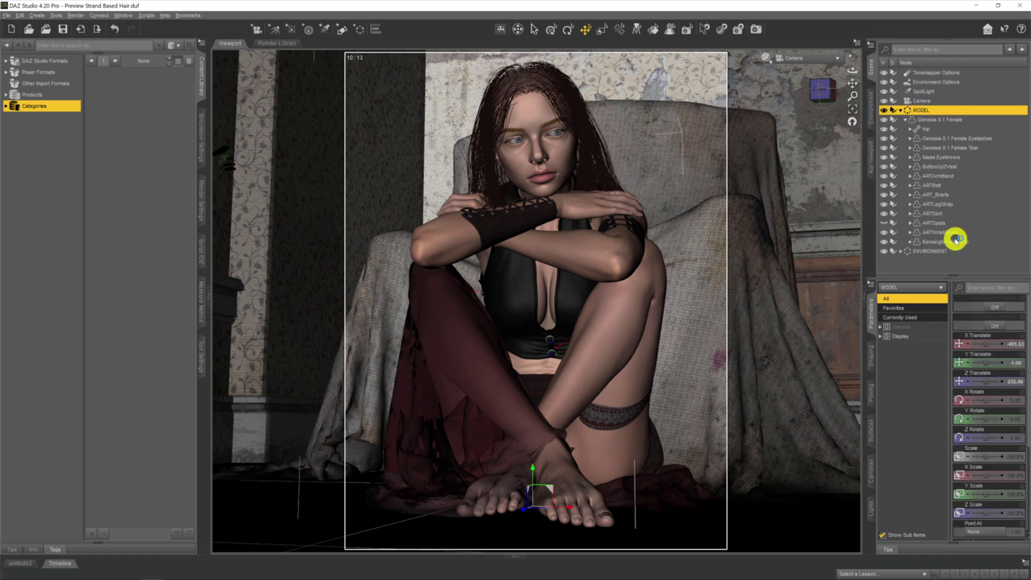
pyautogui.press('Down')
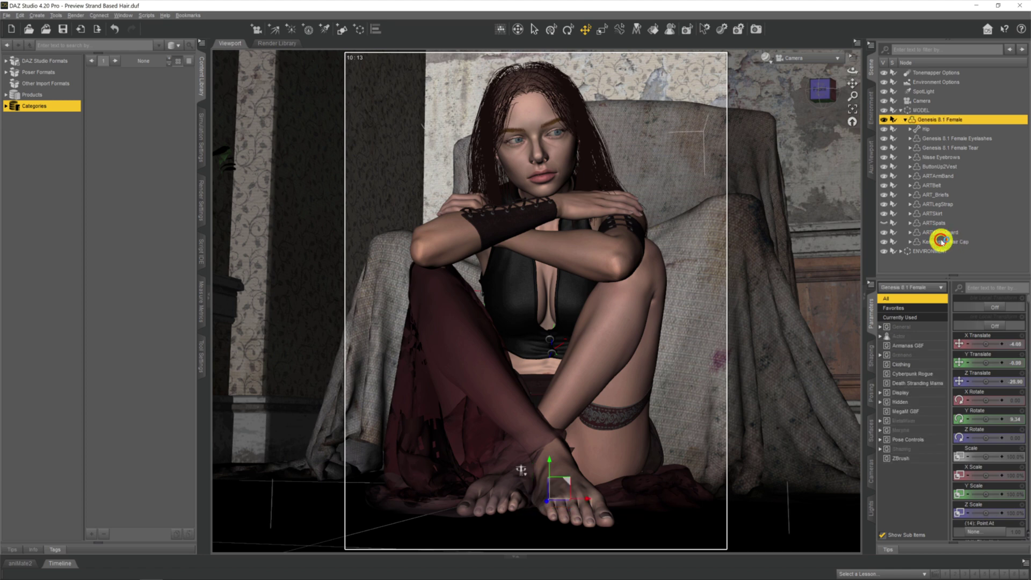
pyautogui.click(951, 242)
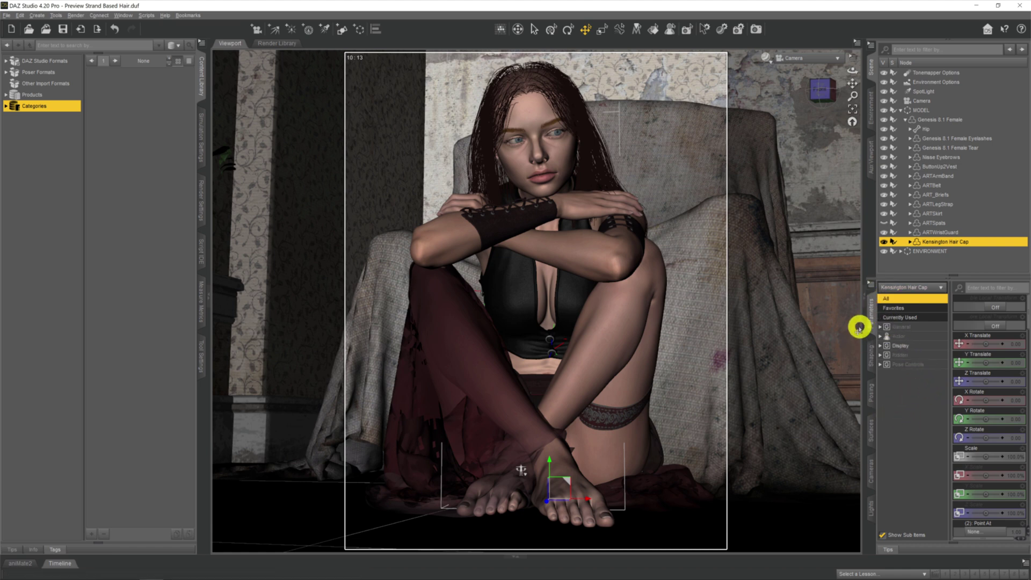
pyautogui.click(921, 328)
pyautogui.click(920, 328)
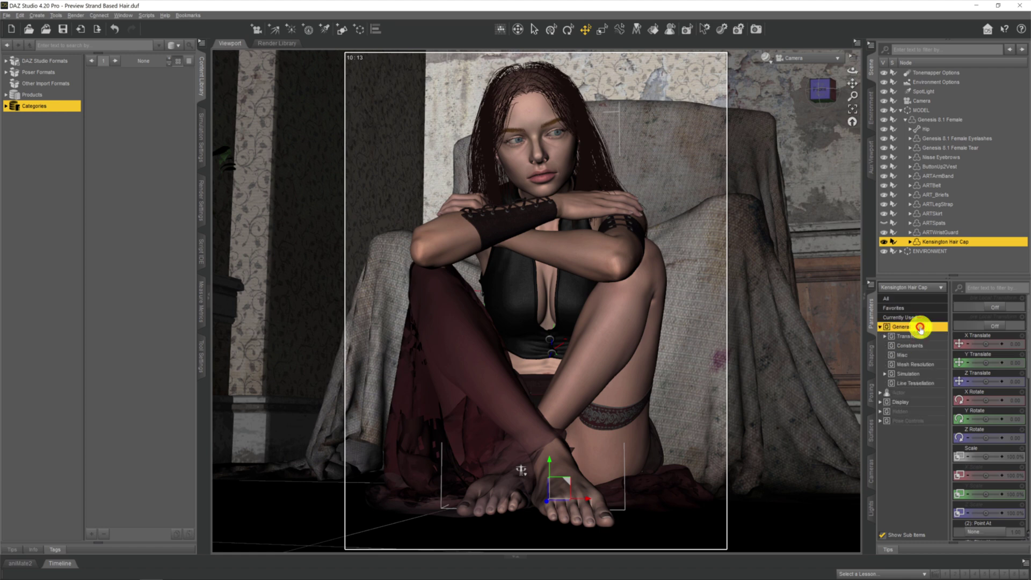
pyautogui.click(917, 374)
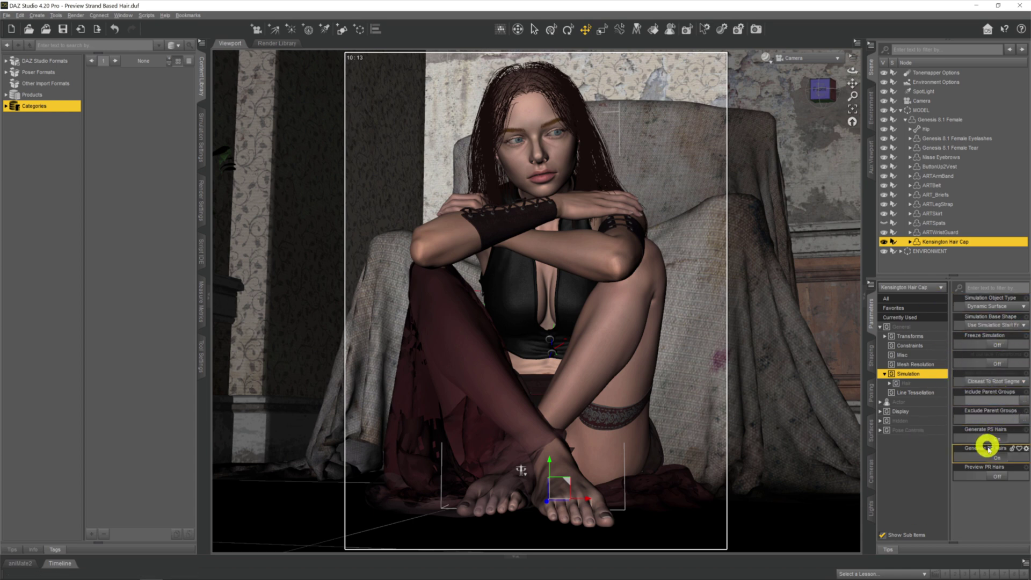
# Turn Generate PR Hairs and Preview PR Hairs on, then show the Line Tessellation settings.
pyautogui.click(999, 479)
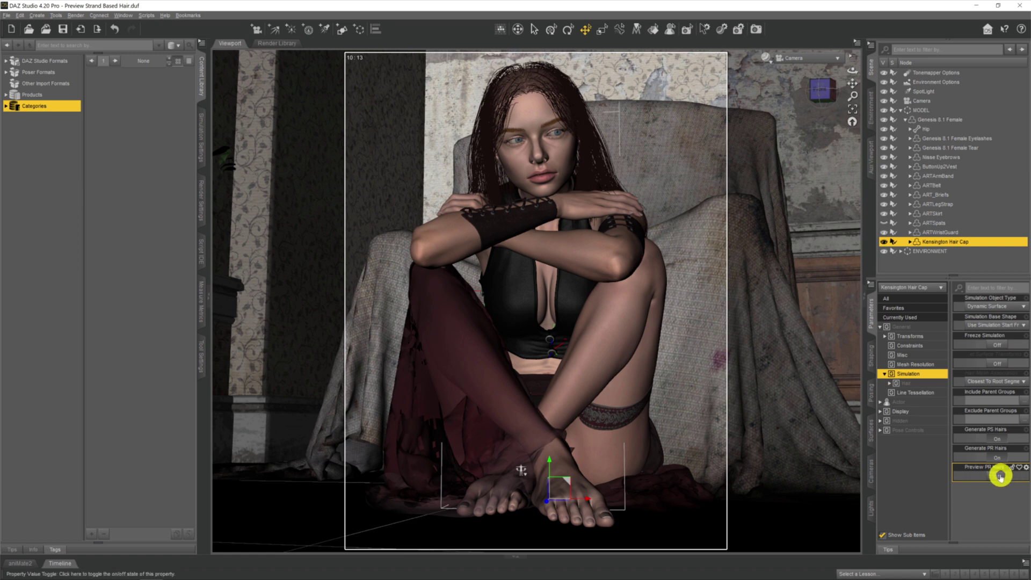
pyautogui.click(1000, 476)
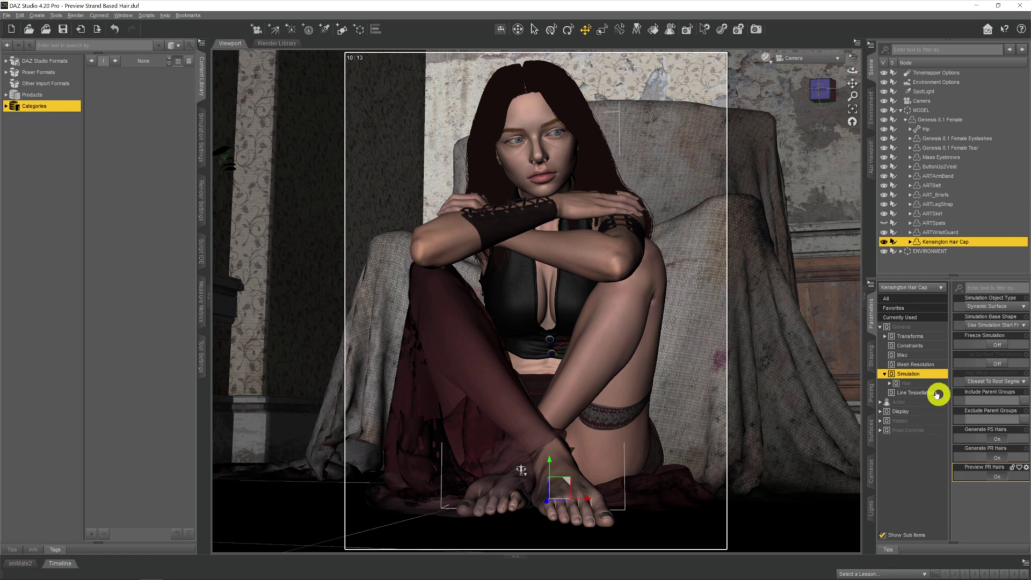
pyautogui.click(918, 393)
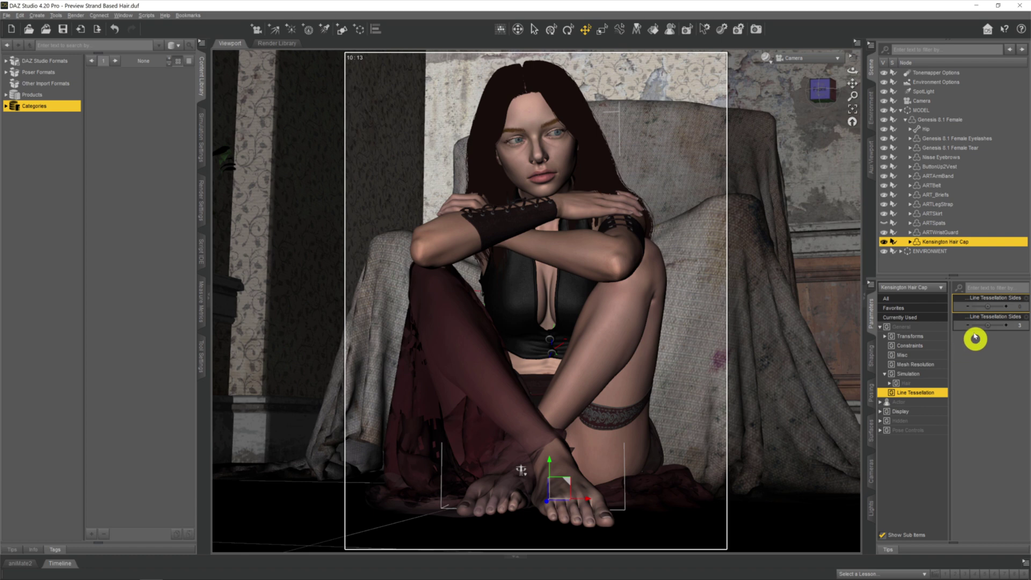
pyautogui.click(1018, 311)
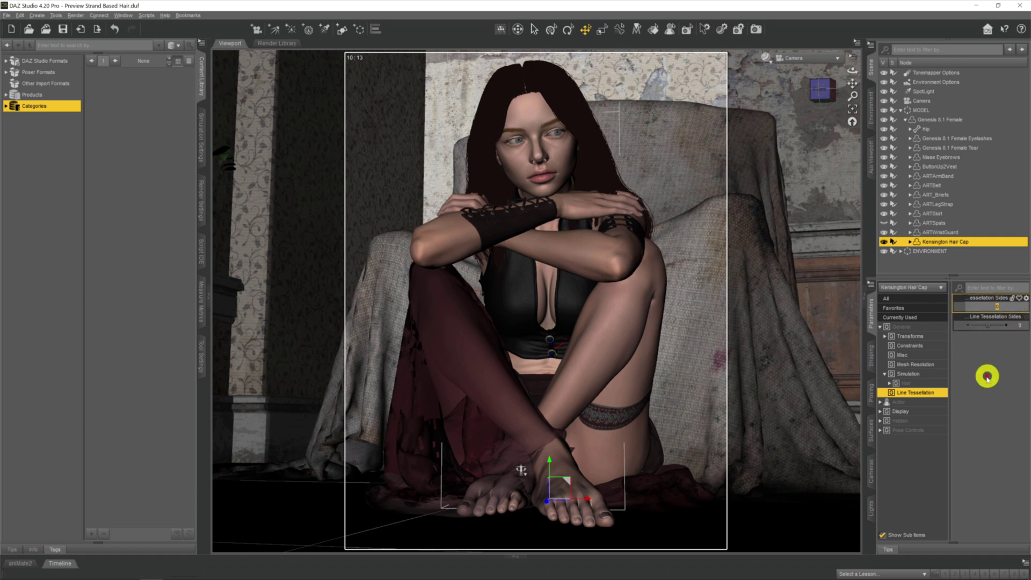
pyautogui.press('Return')
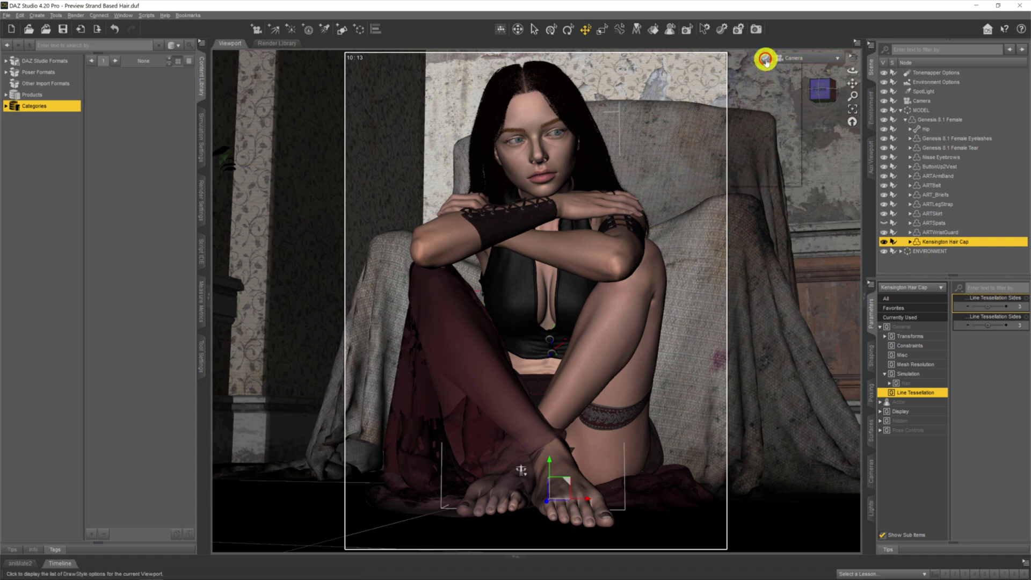
pyautogui.click(765, 58)
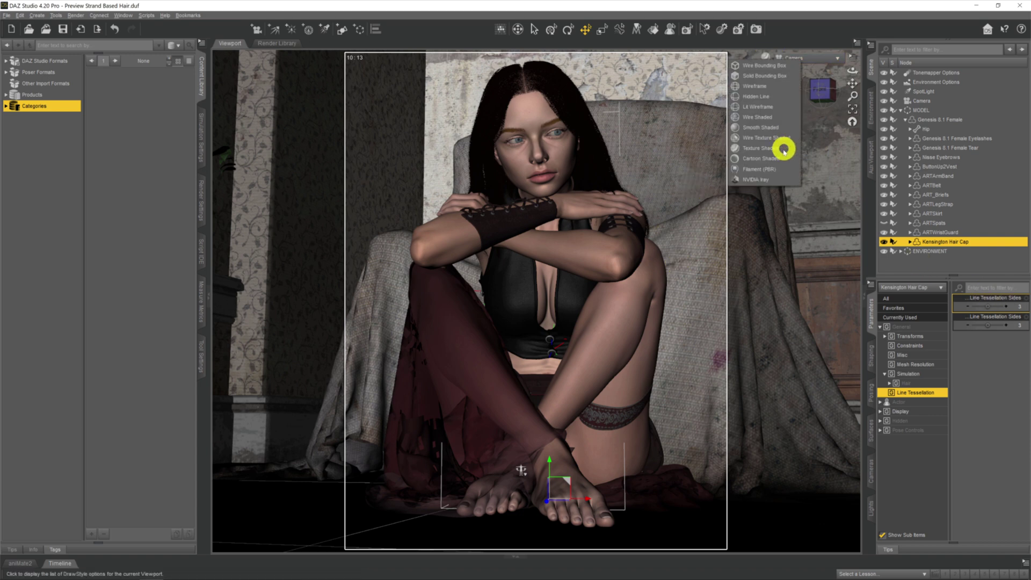
pyautogui.click(772, 178)
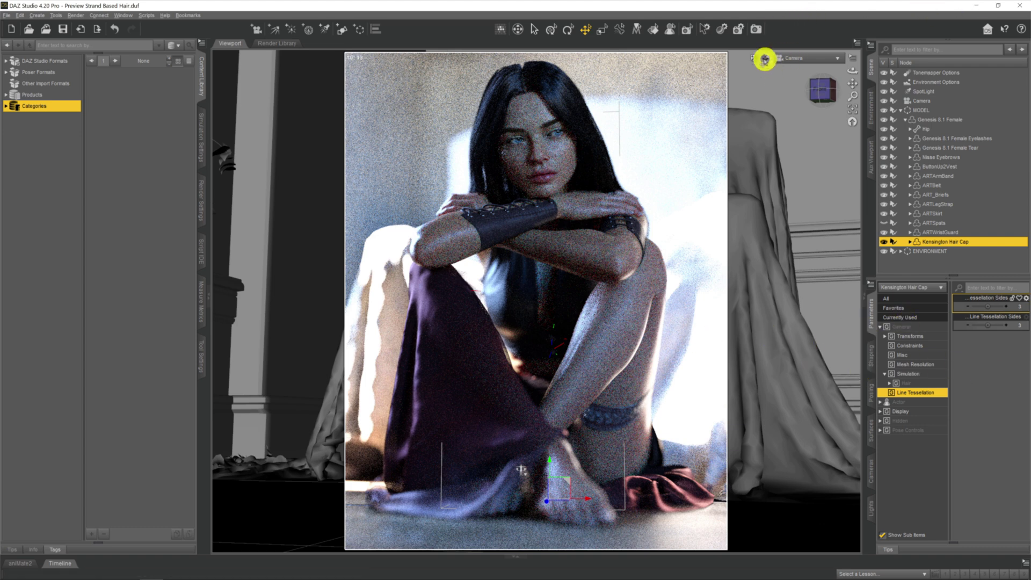
pyautogui.click(764, 59)
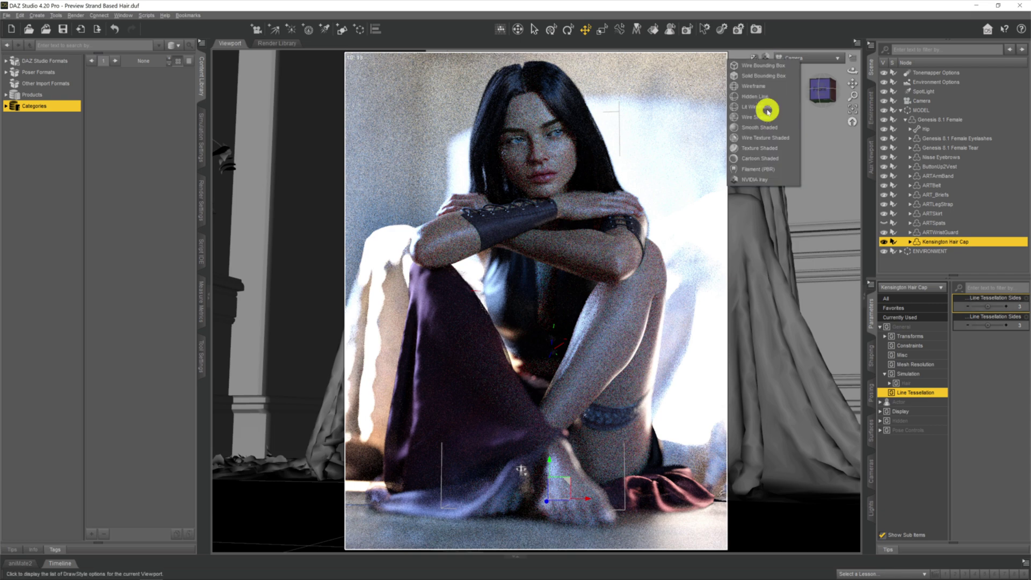
pyautogui.click(762, 149)
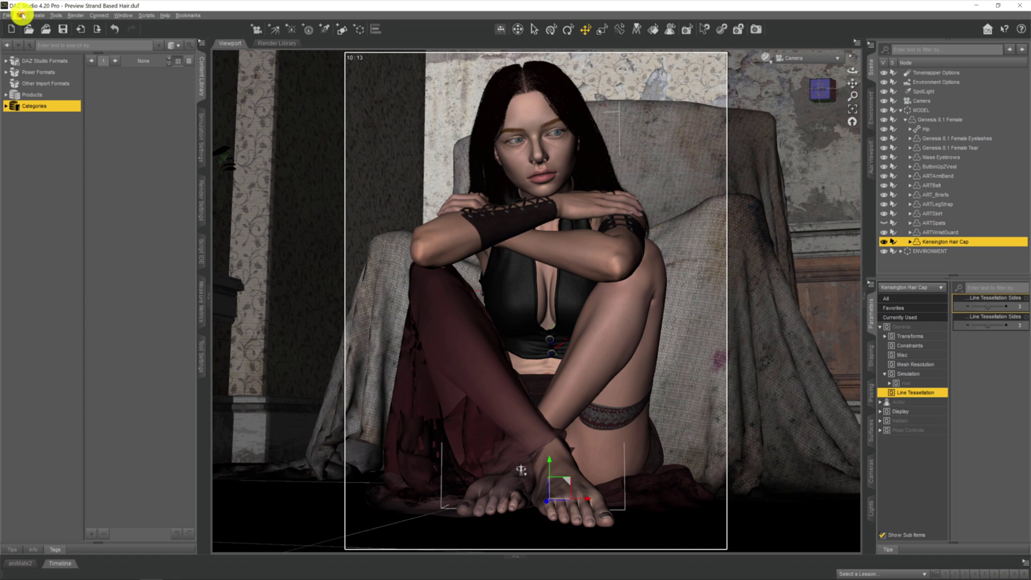
# Activate the Node Weight Map Brush, set the DrawStyle to NVIDIA Iray, and show the Simulation group.
pyautogui.click(54, 15)
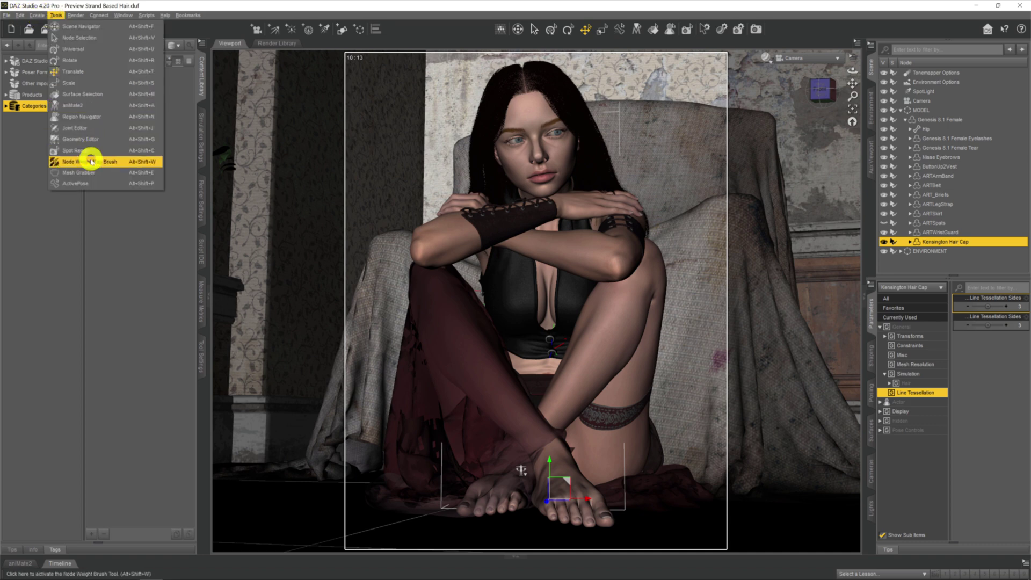
pyautogui.click(91, 161)
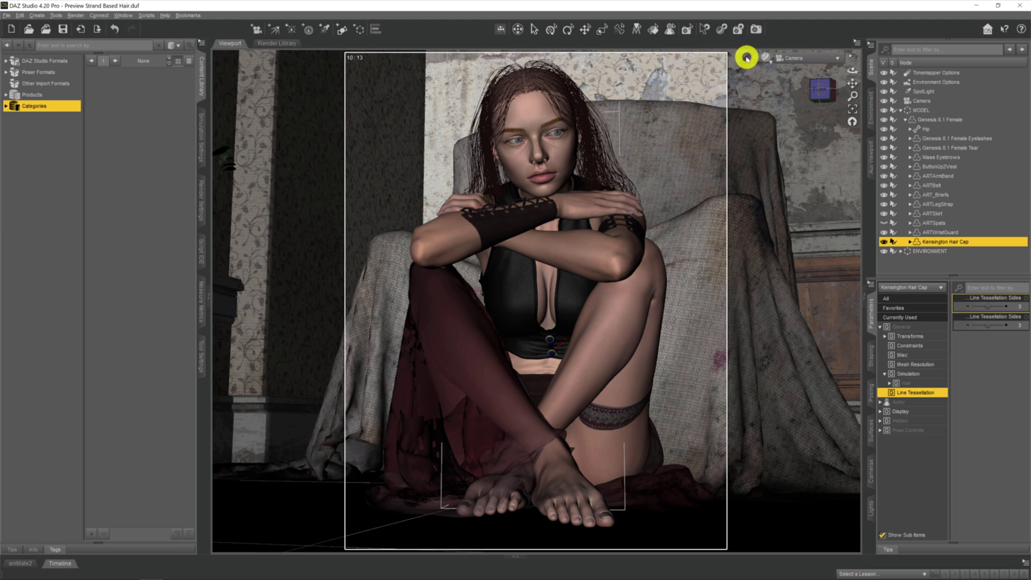
pyautogui.click(746, 57)
pyautogui.click(748, 168)
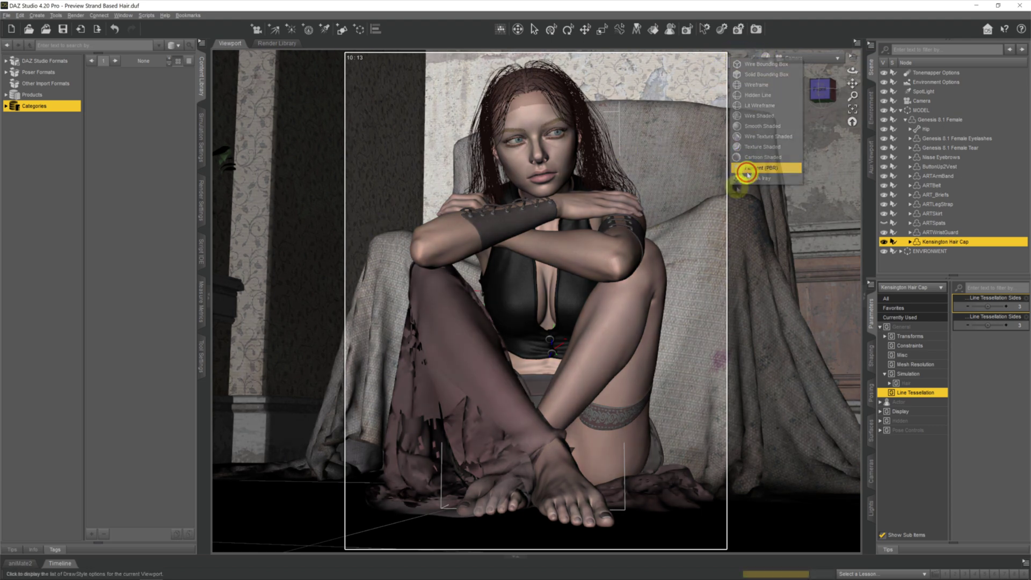
pyautogui.click(748, 178)
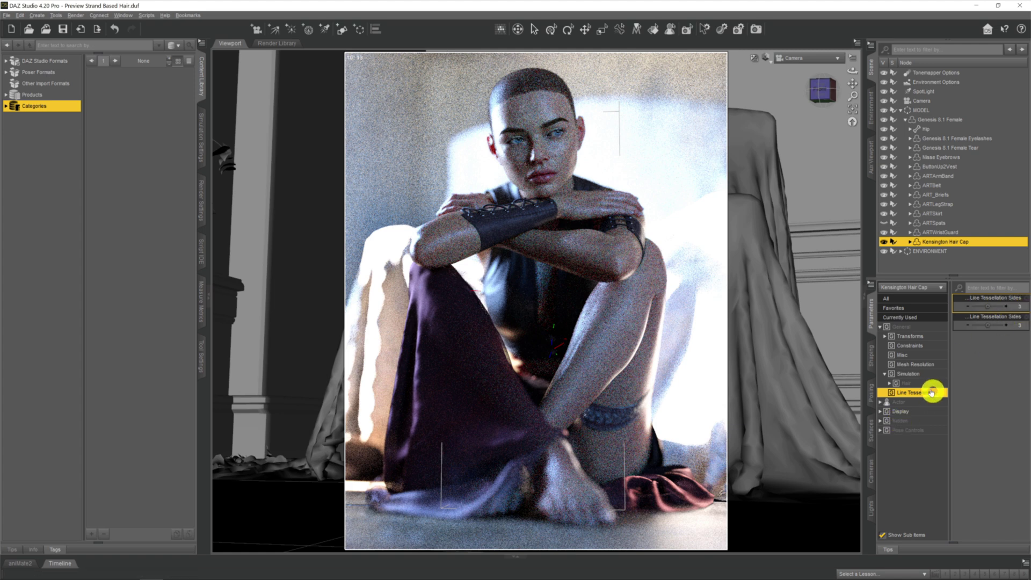
pyautogui.click(921, 373)
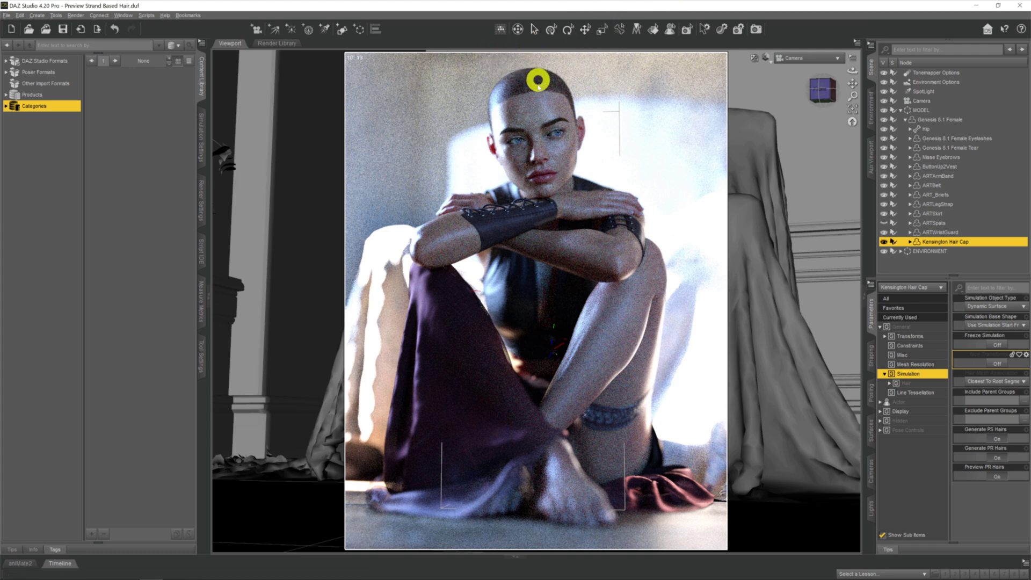
# Switch to the Translate tool and set the hair cap's Preview PR Hairs to On.
pyautogui.click(585, 33)
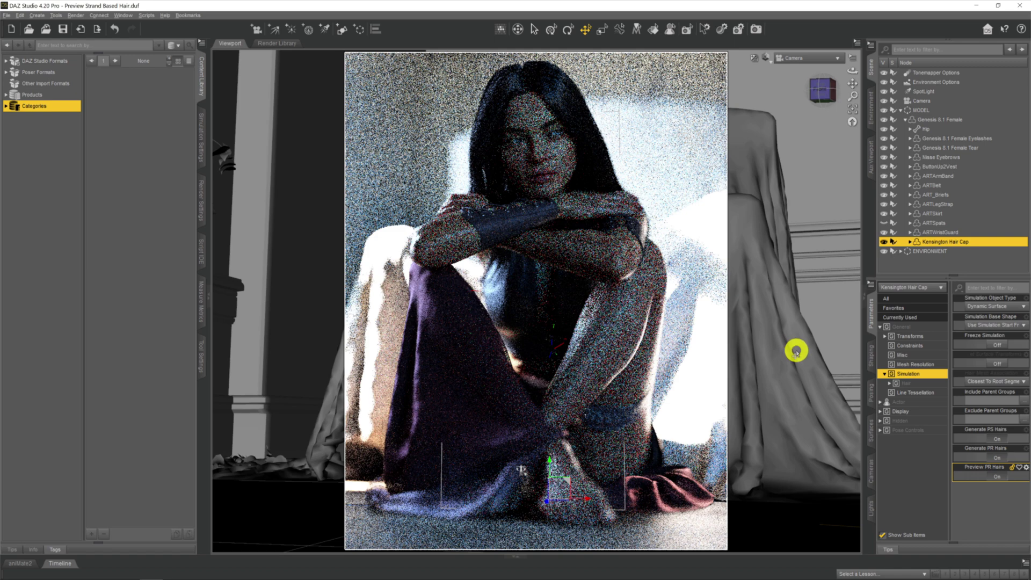
pyautogui.click(993, 478)
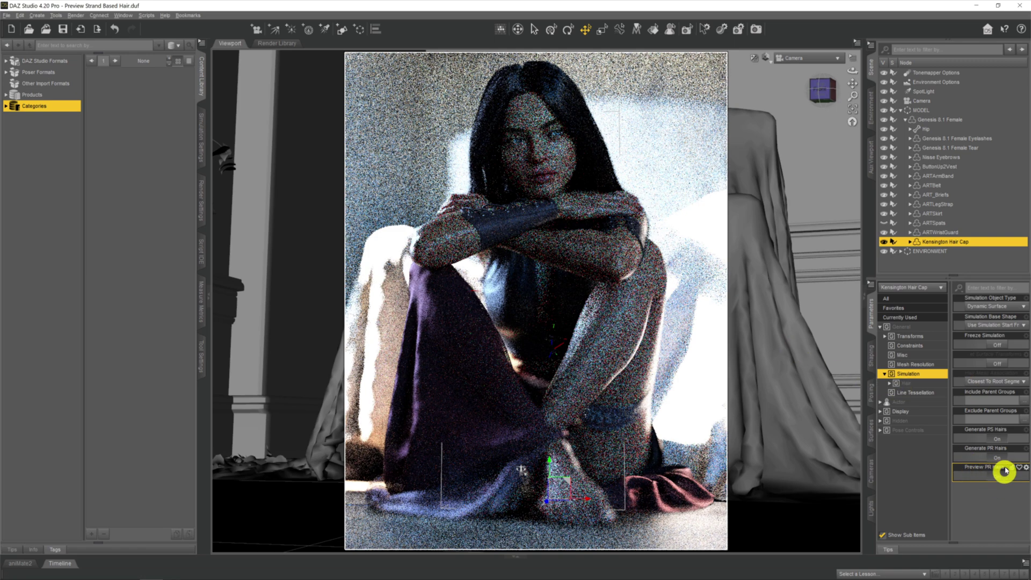
# Show the Line Tessellation group and select both Line Tessellation Sides settings, each reading 3.
pyautogui.click(902, 394)
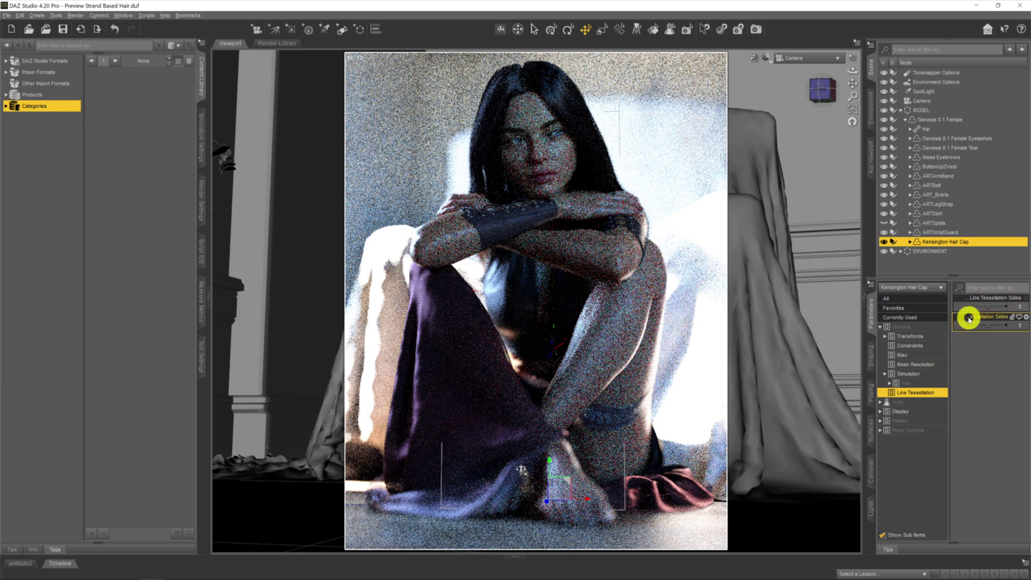
pyautogui.click(993, 301)
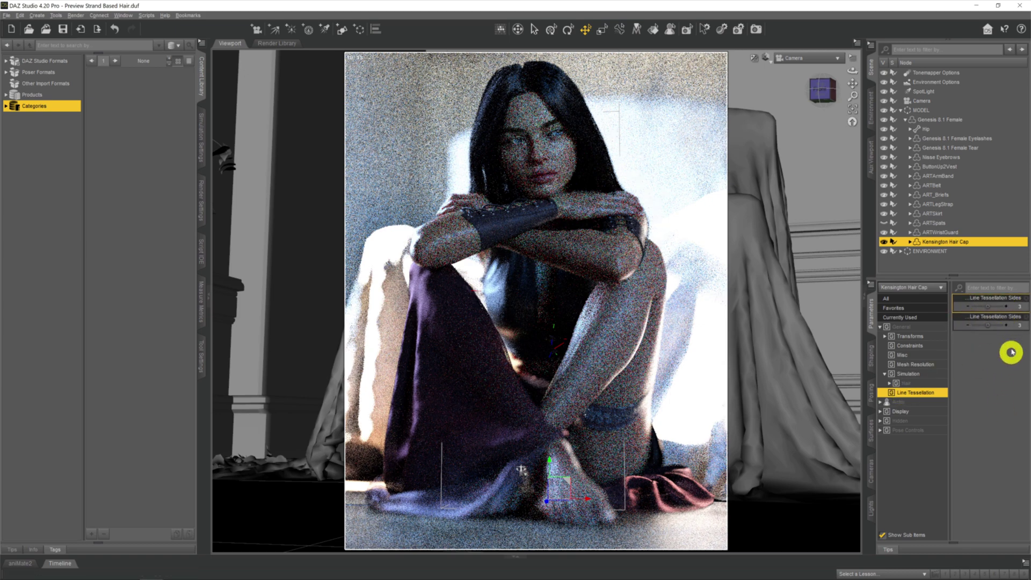
pyautogui.click(1003, 321)
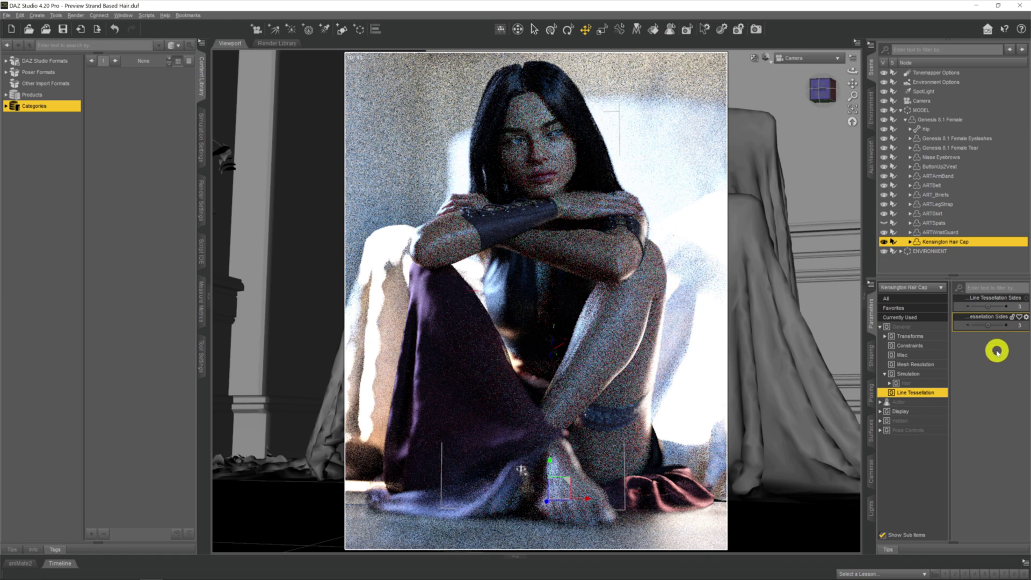